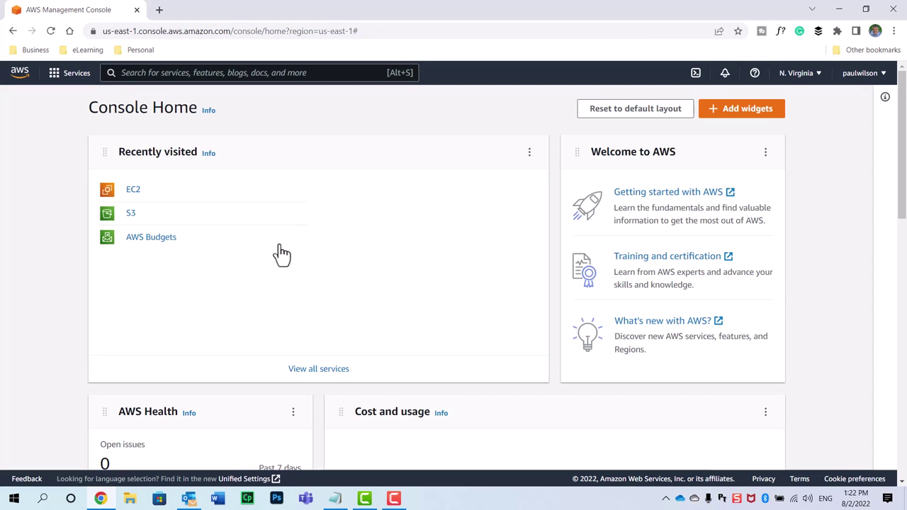
# - Start a new S3 bucket named captivateteacher2022 in the US East (N. Virginia) us-east-1 region
pyautogui.click(131, 214)
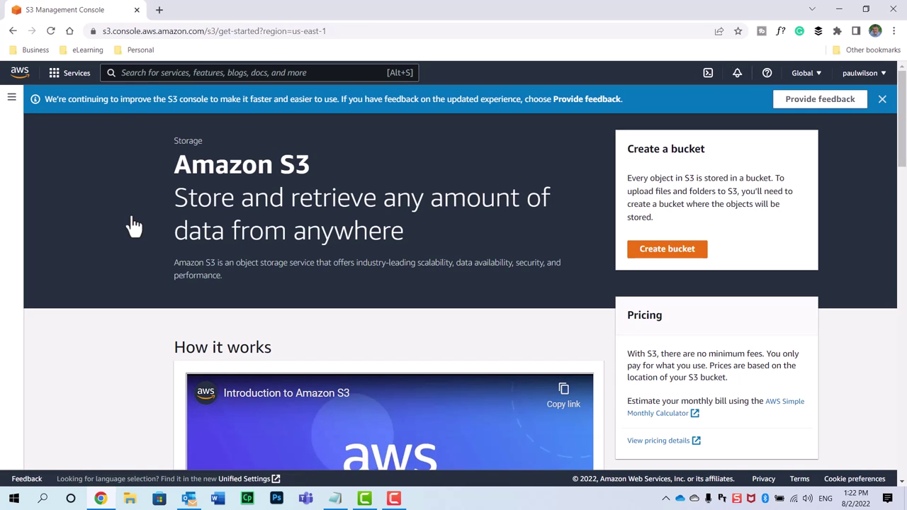
pyautogui.click(676, 256)
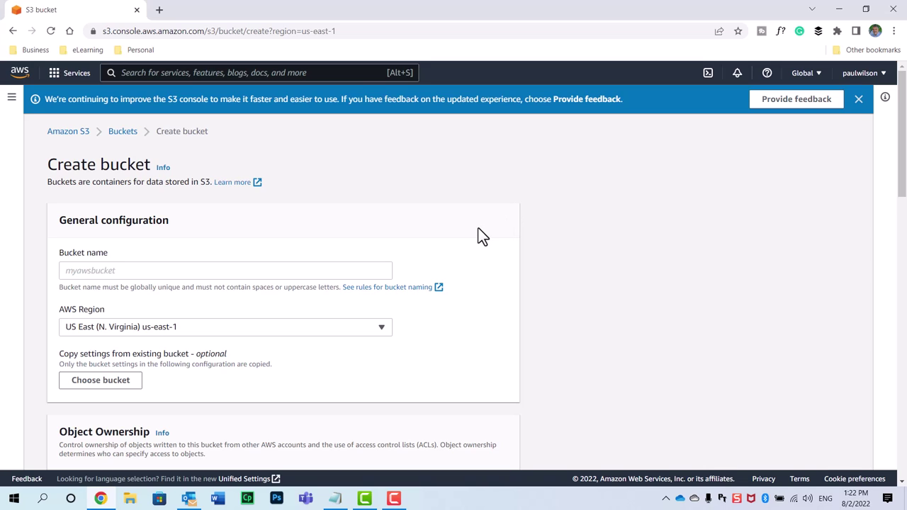
pyautogui.click(130, 270)
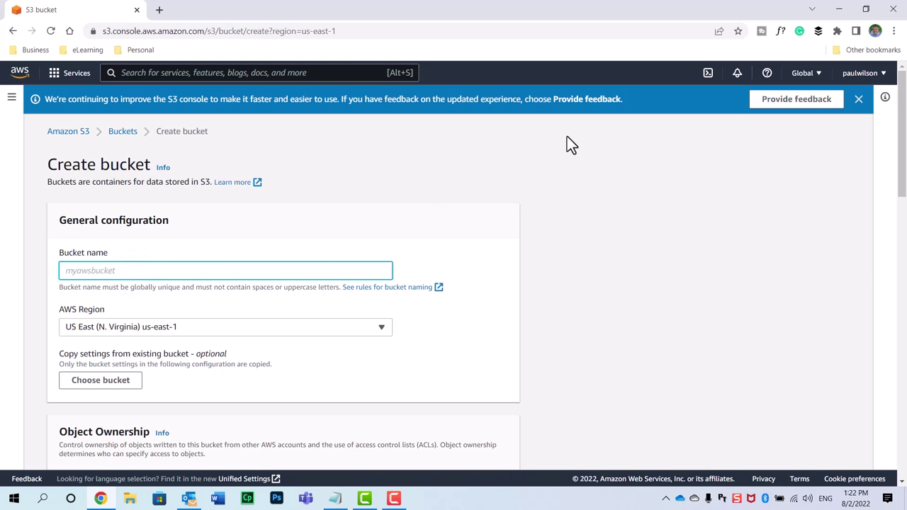
pyautogui.write('paulwilson2022')
pyautogui.hotkey('shift', 'Left')
pyautogui.hotkey('shift', 'Left')
pyautogui.hotkey('shift', 'Left')
pyautogui.hotkey('shift', 'Left')
pyautogui.hotkey('shift', 'Left')
pyautogui.hotkey('shift', 'Left')
pyautogui.hotkey('shift', 'Left')
pyautogui.hotkey('shift', 'Left')
pyautogui.hotkey('shift', 'Left')
pyautogui.hotkey('shift', 'Left')
pyautogui.write('captivateteacher')
pyautogui.click(295, 330)
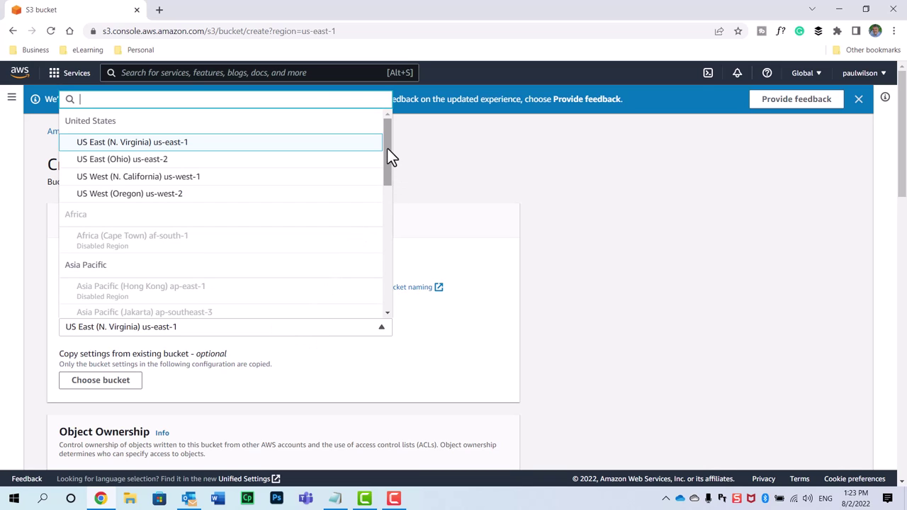
pyautogui.click(120, 146)
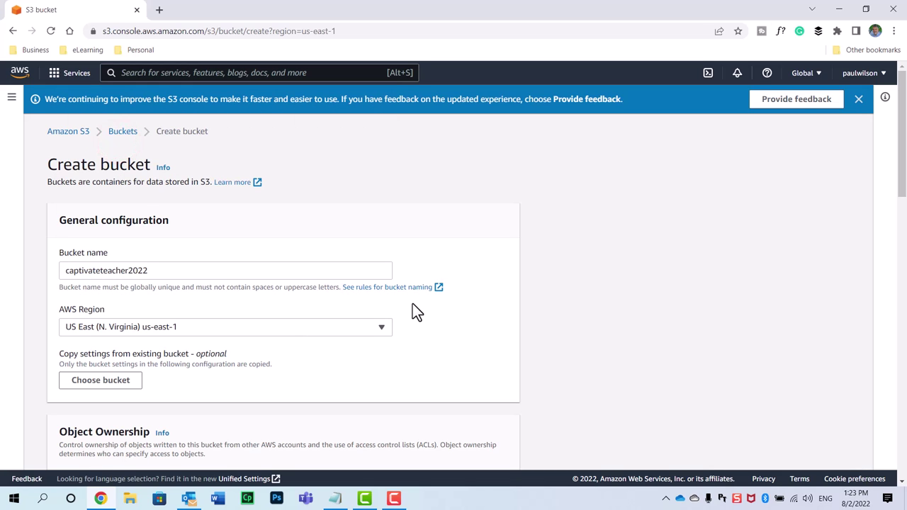
# - Turn off Block all public access for the new bucket and acknowledge that its objects might become public
pyautogui.scroll(-2, 446, 327)
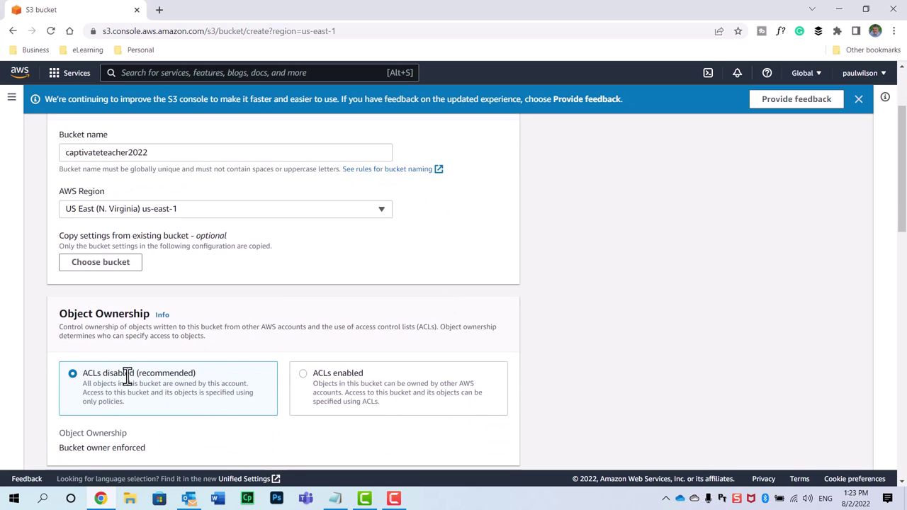
pyautogui.scroll(-3, 222, 381)
pyautogui.scroll(-2, 226, 381)
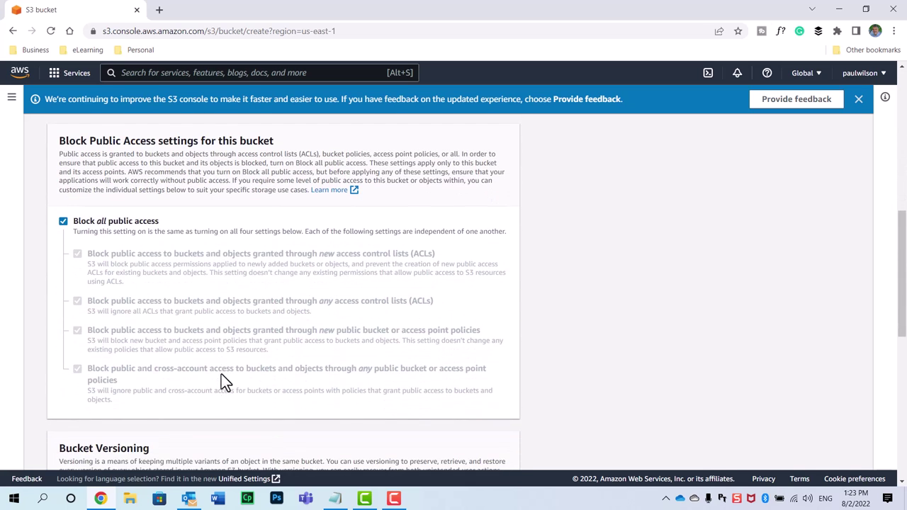
pyautogui.click(63, 222)
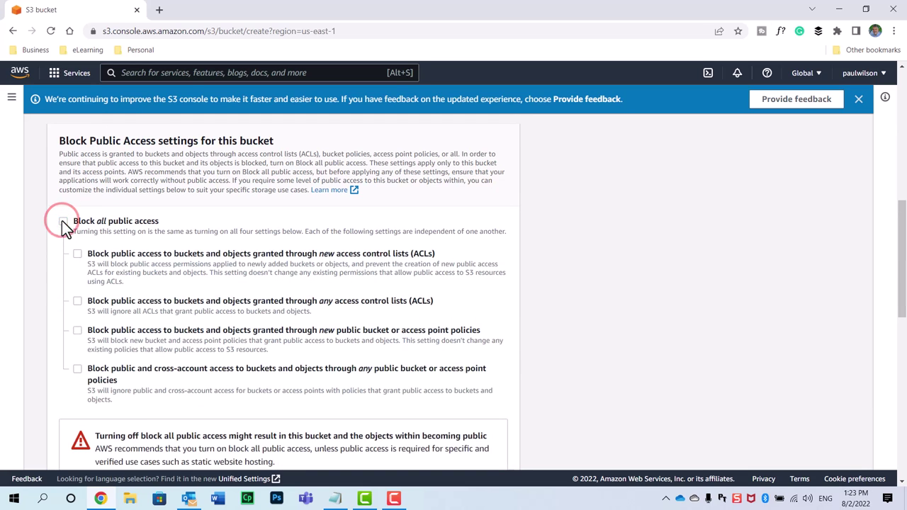
pyautogui.scroll(-2, 185, 243)
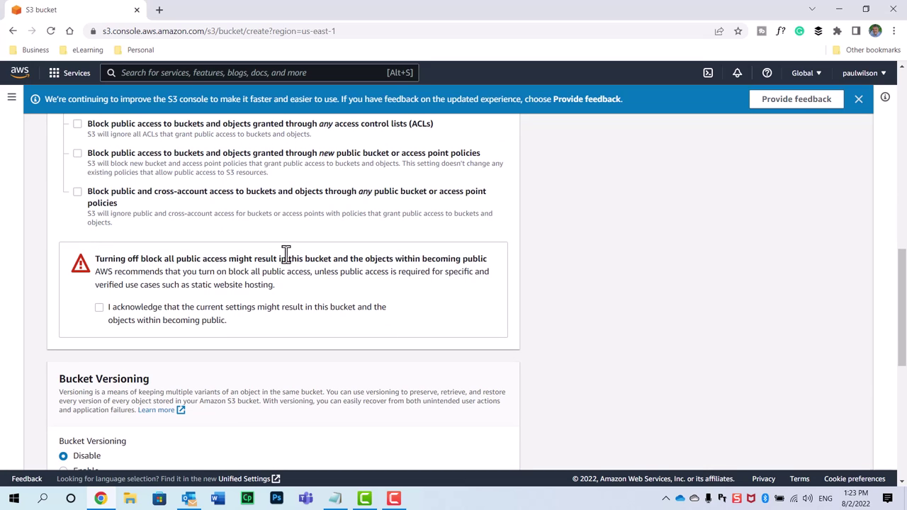
pyautogui.click(100, 307)
# - Create the bucket, leaving versioning disabled and the remaining settings at their defaults
pyautogui.scroll(-3, 391, 303)
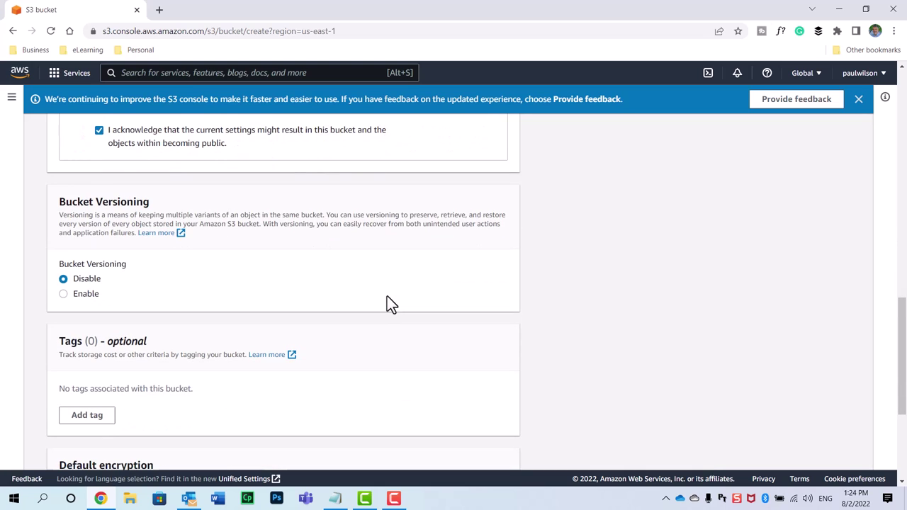
pyautogui.scroll(-1, 182, 212)
pyautogui.scroll(1, 181, 210)
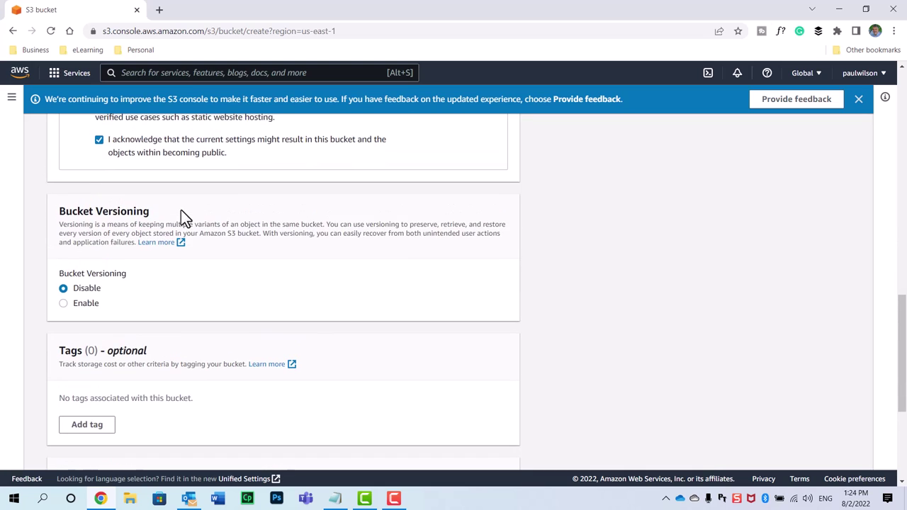
pyautogui.scroll(-3, 180, 210)
pyautogui.scroll(-1, 180, 210)
pyautogui.click(470, 449)
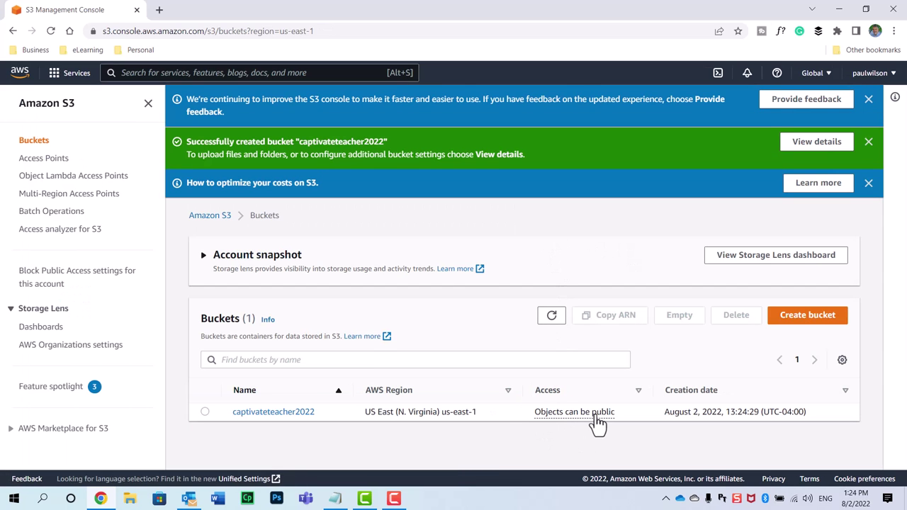
# - Open the permissions of the captivateteacher2022 bucket and read the explanation of its access status
pyautogui.click(273, 417)
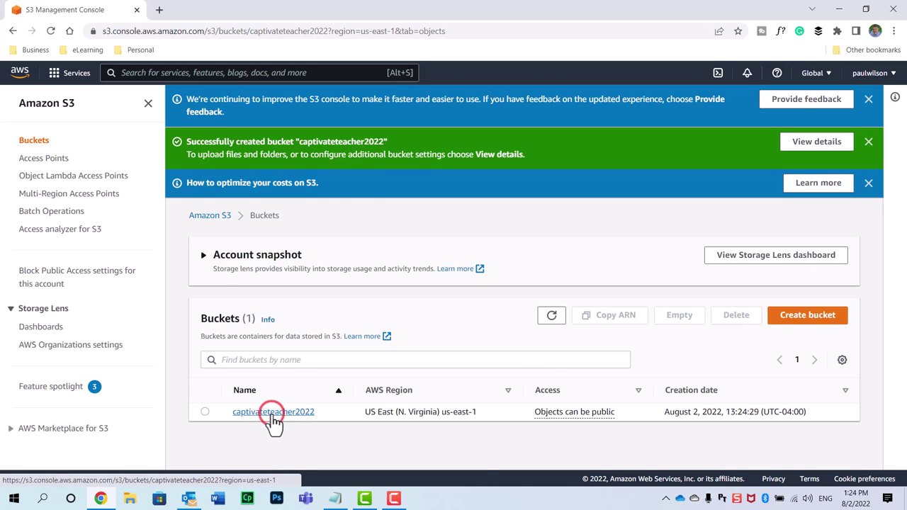
pyautogui.scroll(-1, 313, 421)
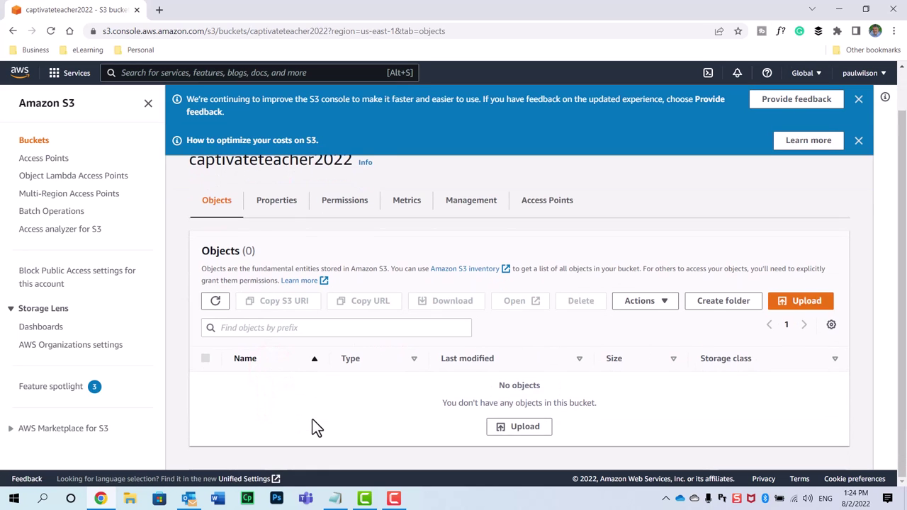
pyautogui.click(346, 200)
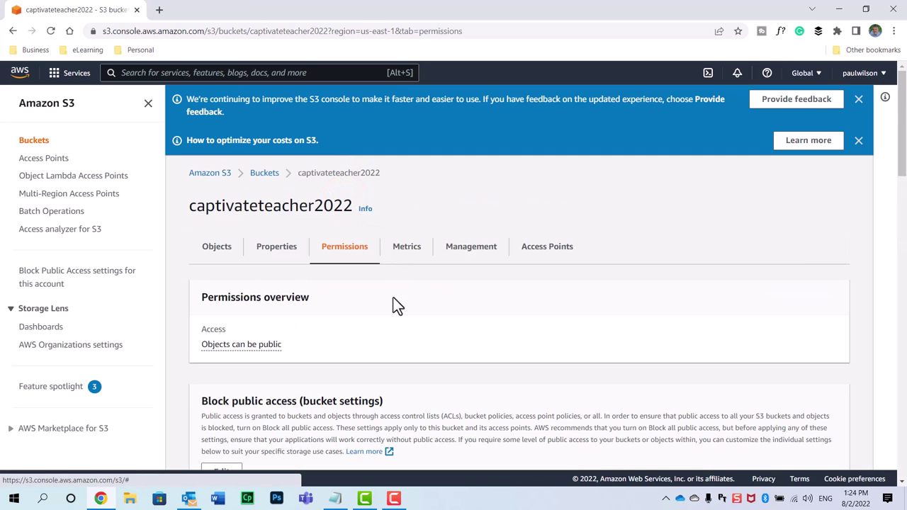
pyautogui.click(238, 346)
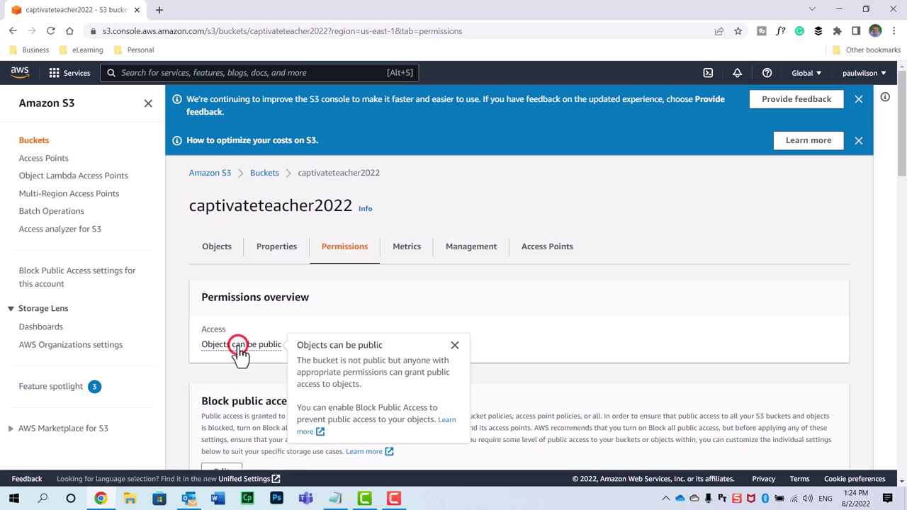
pyautogui.click(455, 345)
# - Save the bucket's Block public access settings with every blocking option off, entering "confirm" to approve the change
pyautogui.scroll(-3, 469, 330)
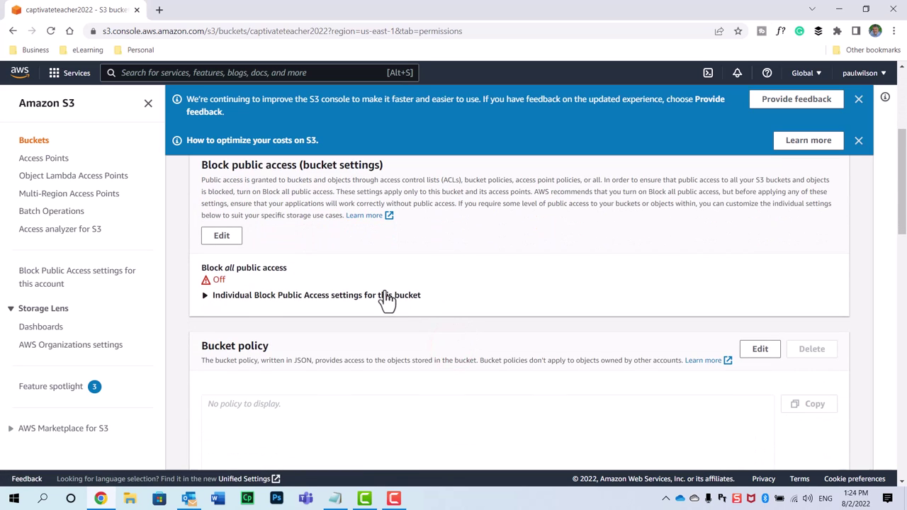
pyautogui.click(225, 237)
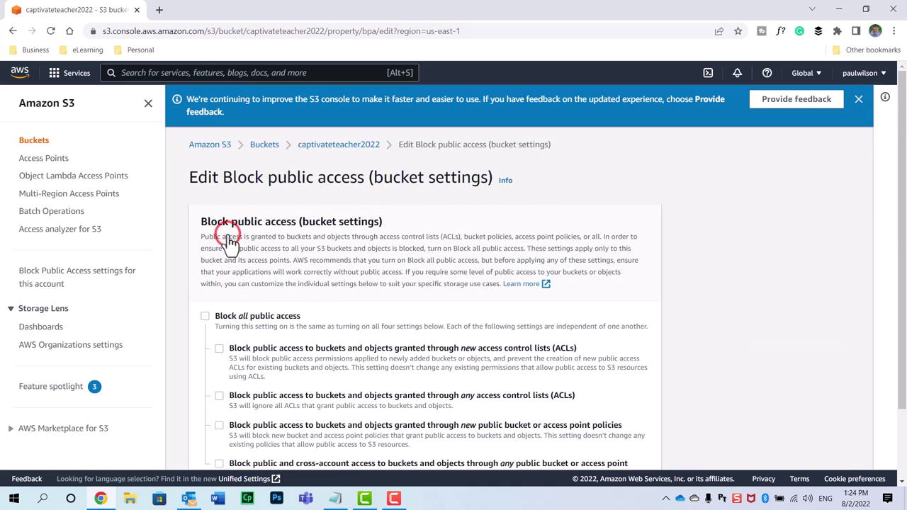
pyautogui.scroll(-2, 467, 287)
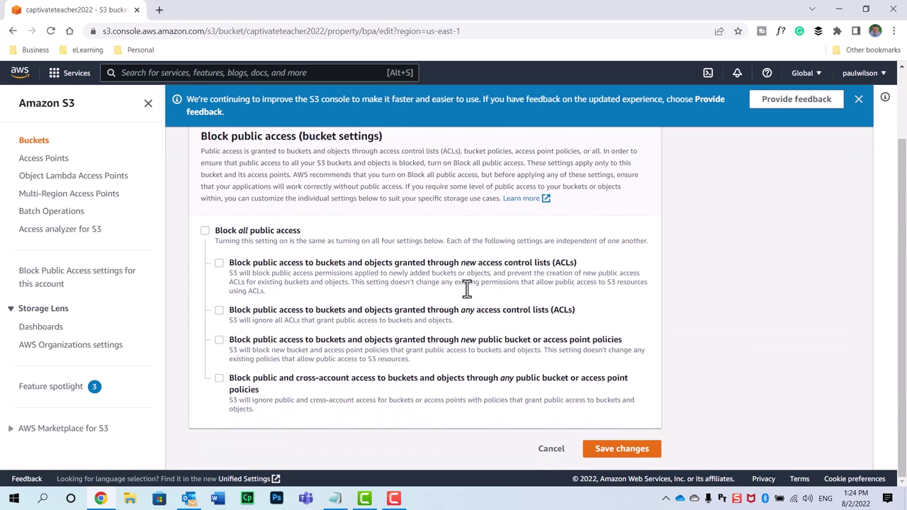
pyautogui.click(644, 446)
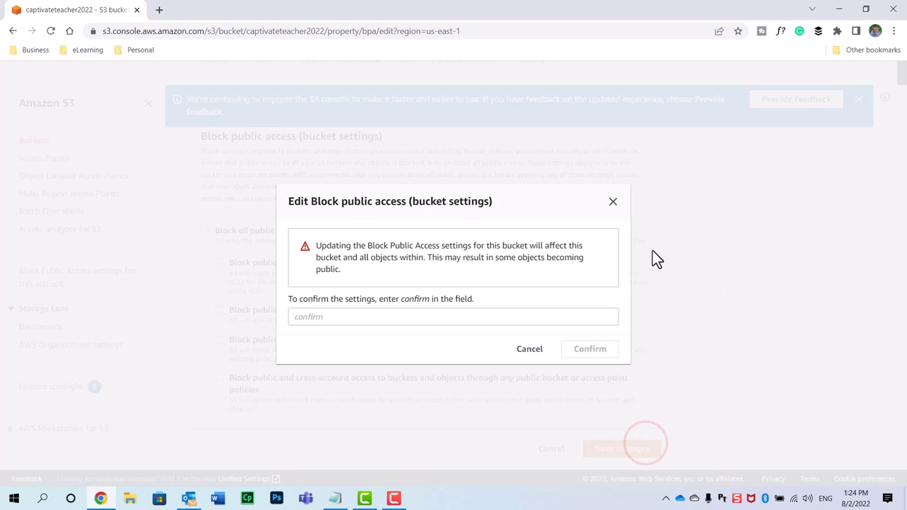
pyautogui.click(355, 320)
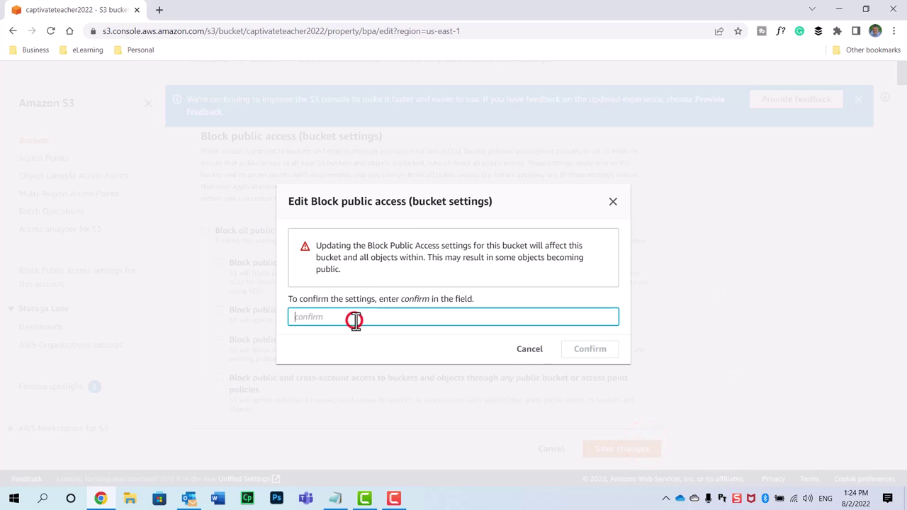
pyautogui.write('confirm')
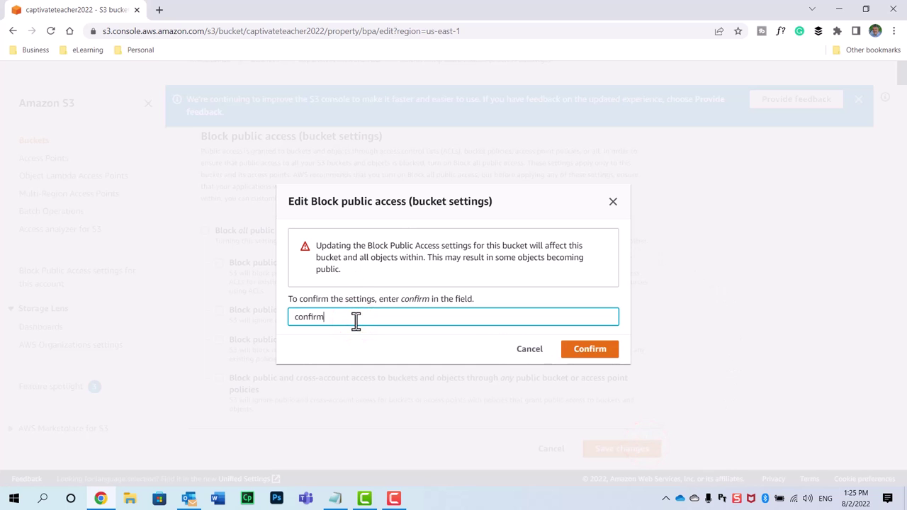
pyautogui.click(593, 349)
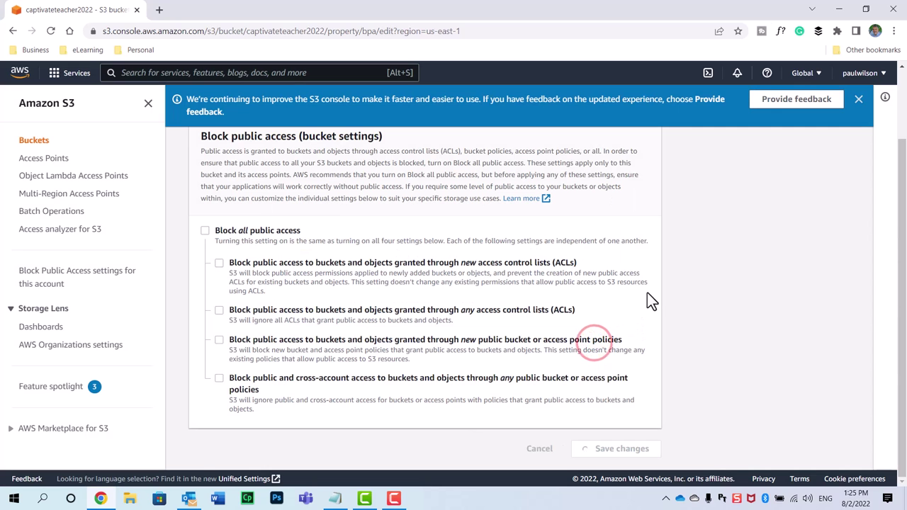
# - Switch to Notepad and copy the complete JSON bucket policy text
pyautogui.scroll(-8, 647, 292)
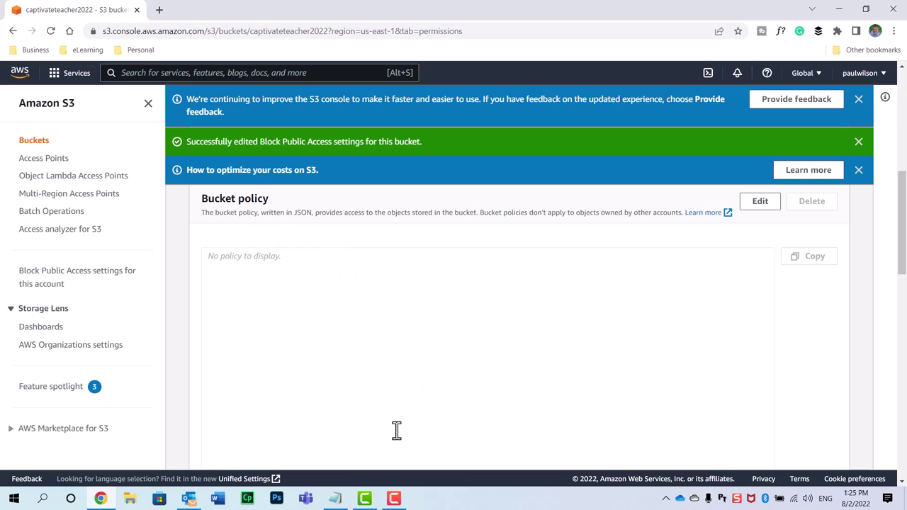
pyautogui.moveTo(337, 504)
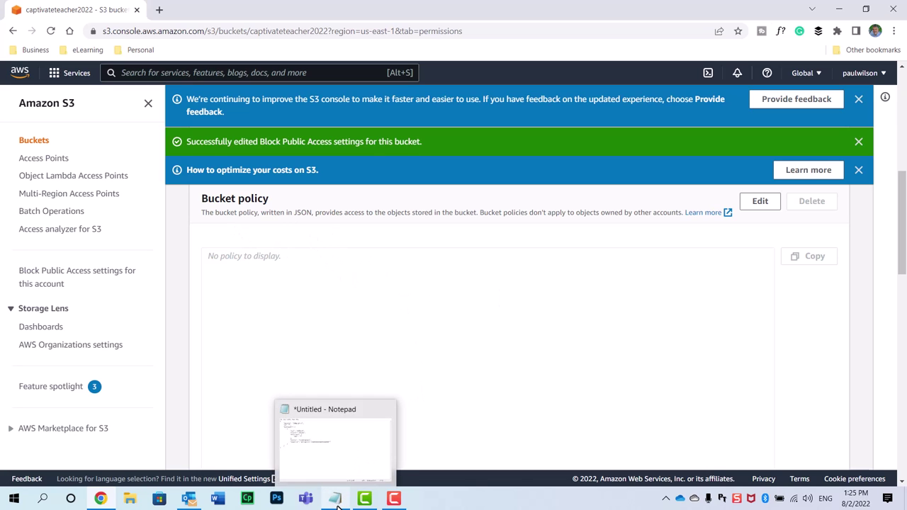
pyautogui.click(342, 457)
pyautogui.scroll(5, 306, 301)
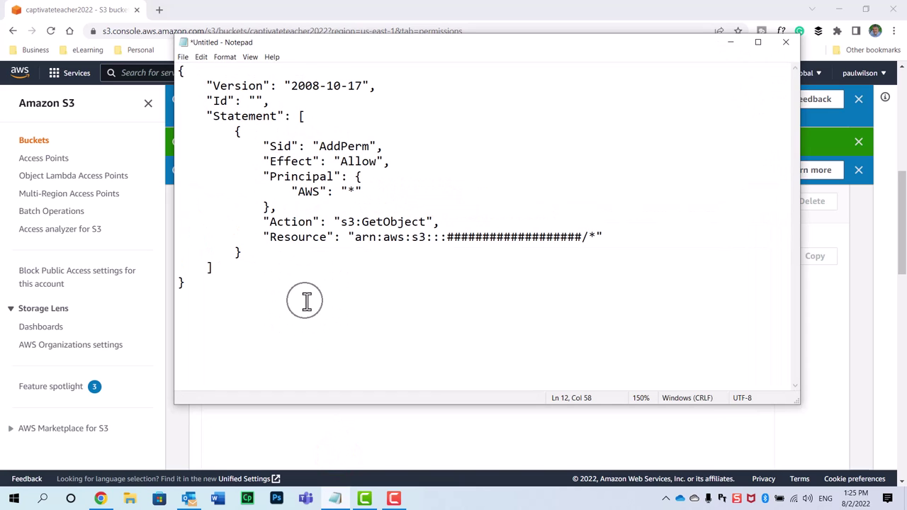
pyautogui.moveTo(186, 282); pyautogui.dragTo(180, 67)
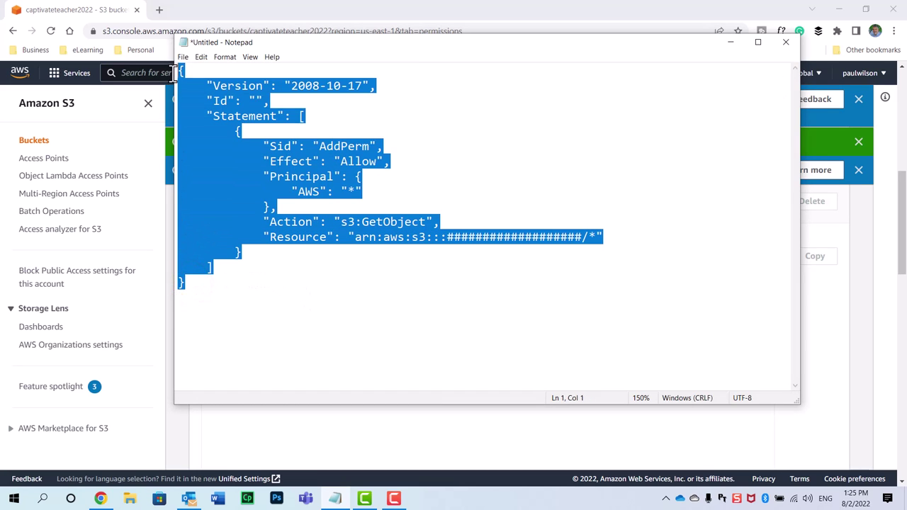
pyautogui.hotkey('ctrl', 'c')
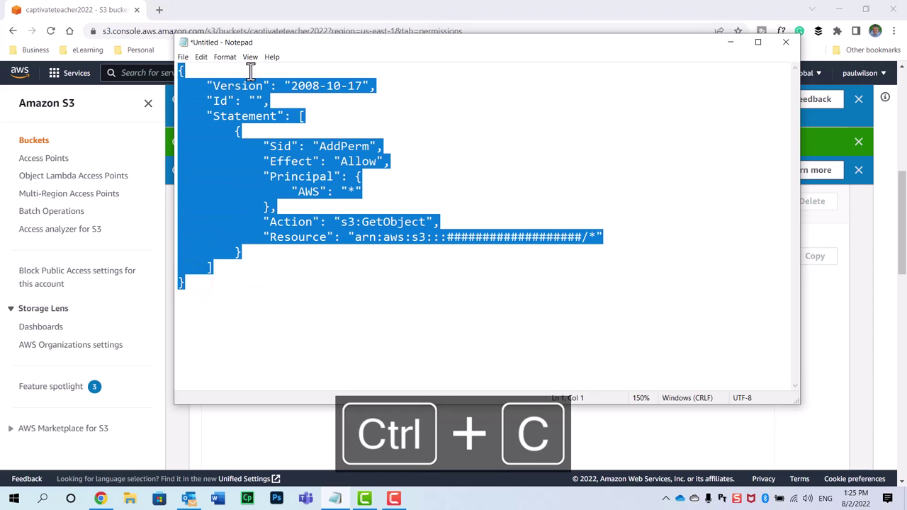
# - Return to the S3 console in Chrome and paste the copied JSON into the bucket policy editor
pyautogui.click(414, 13)
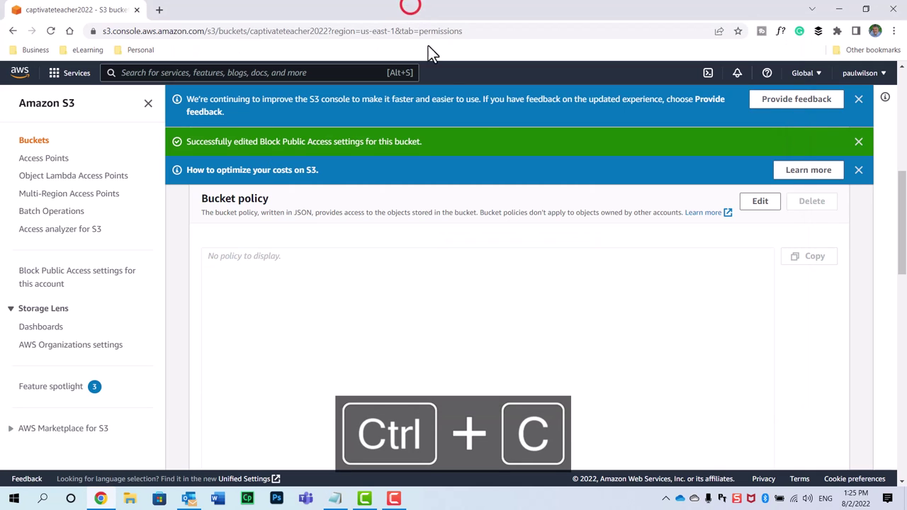
pyautogui.click(760, 202)
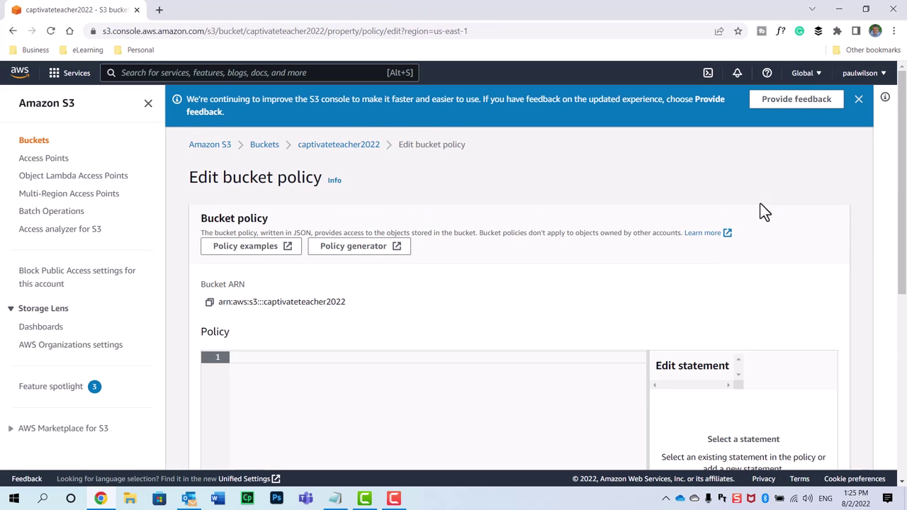
pyautogui.scroll(-2, 760, 208)
pyautogui.hotkey('ctrl', 'v')
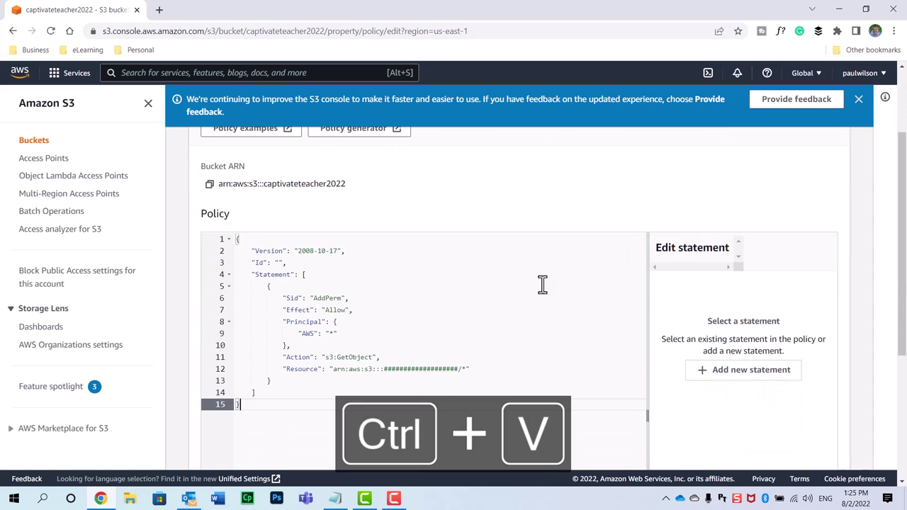
# - Replace the # placeholder in the policy's Resource ARN with captivateteacher2022, keeping the /* ending
pyautogui.moveTo(458, 369); pyautogui.dragTo(386, 370)
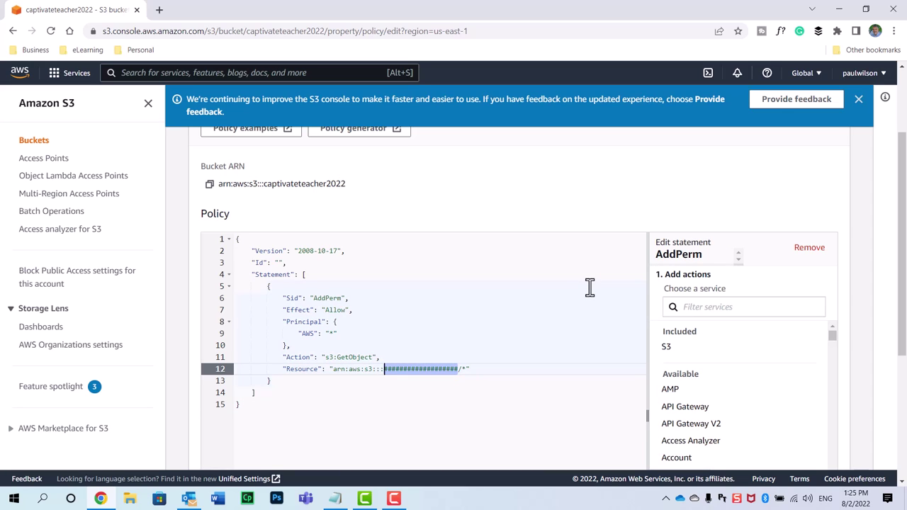
pyautogui.write('captivateteacher2022')
pyautogui.press('BackSpace')
# - Save the bucket policy and go back to the list of buckets
pyautogui.scroll(-1, 709, 294)
pyautogui.scroll(-5, 799, 300)
pyautogui.scroll(-3, 861, 368)
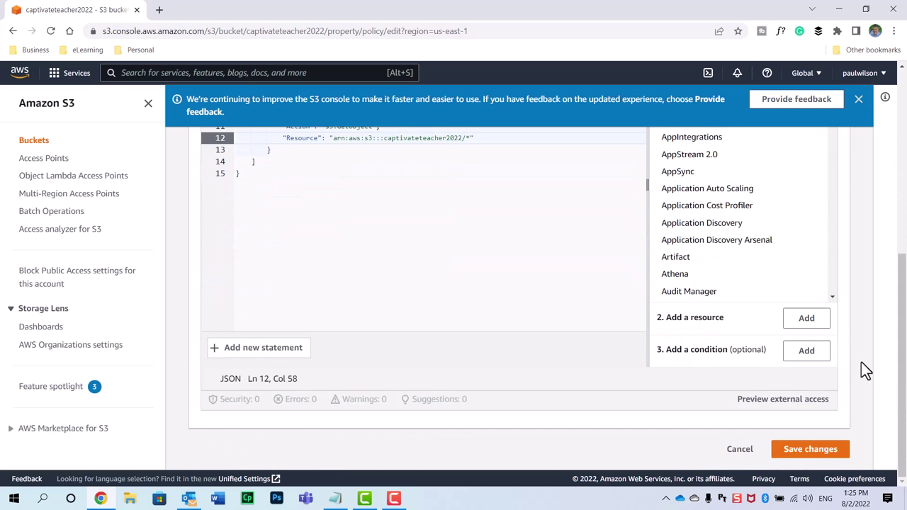
pyautogui.click(802, 454)
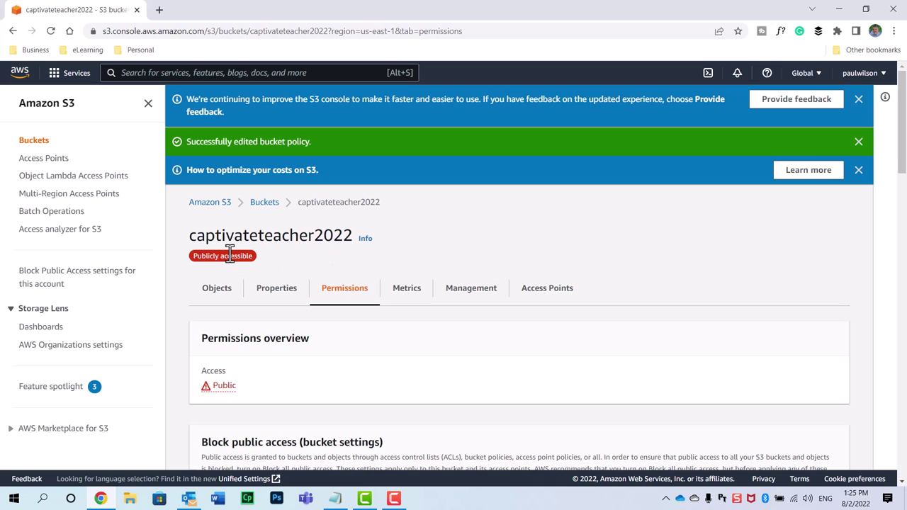
pyautogui.click(269, 203)
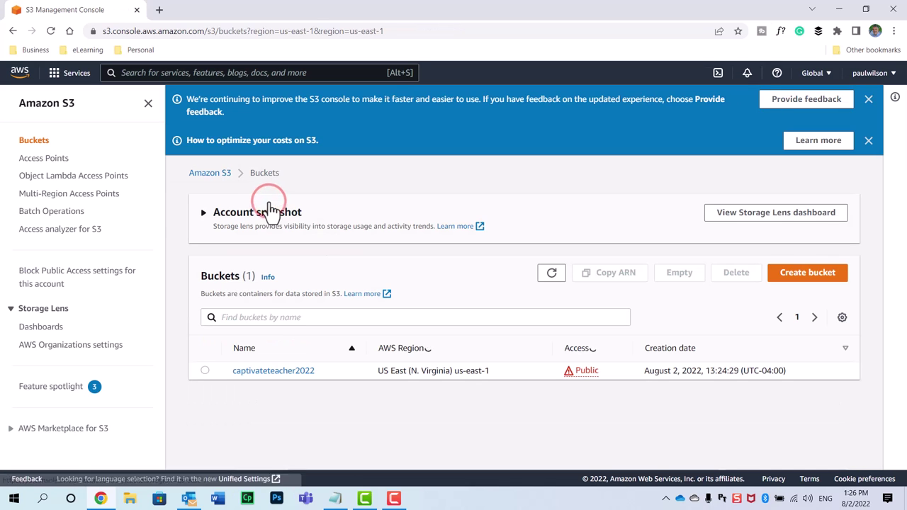
# - Open the captivateteacher2022 bucket and shrink the browser window so the desktop's test folder is reachable beside the object list
pyautogui.click(270, 372)
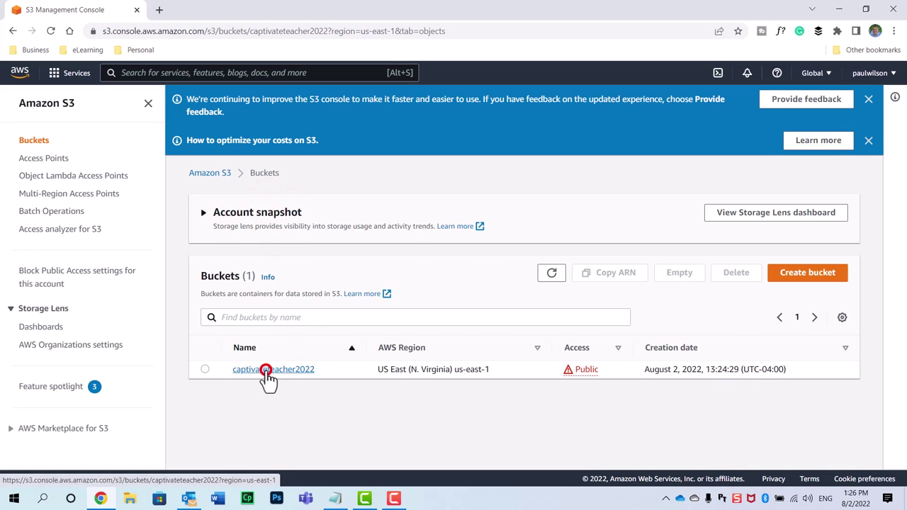
pyautogui.scroll(-1, 445, 292)
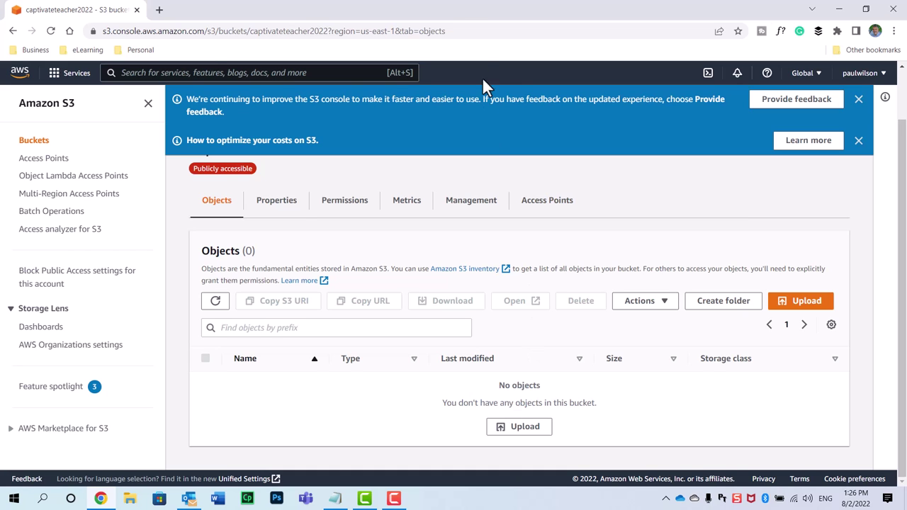
pyautogui.moveTo(459, 15); pyautogui.dragTo(492, 9)
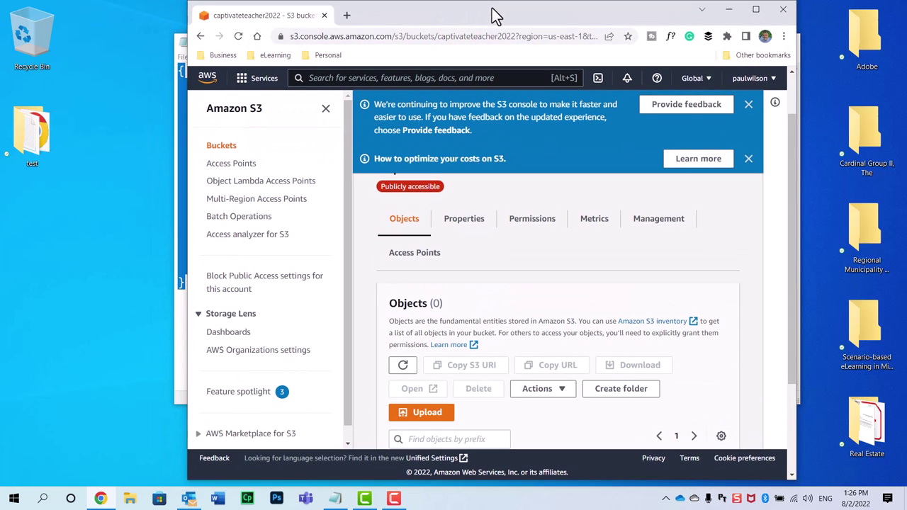
pyautogui.scroll(-2, 428, 340)
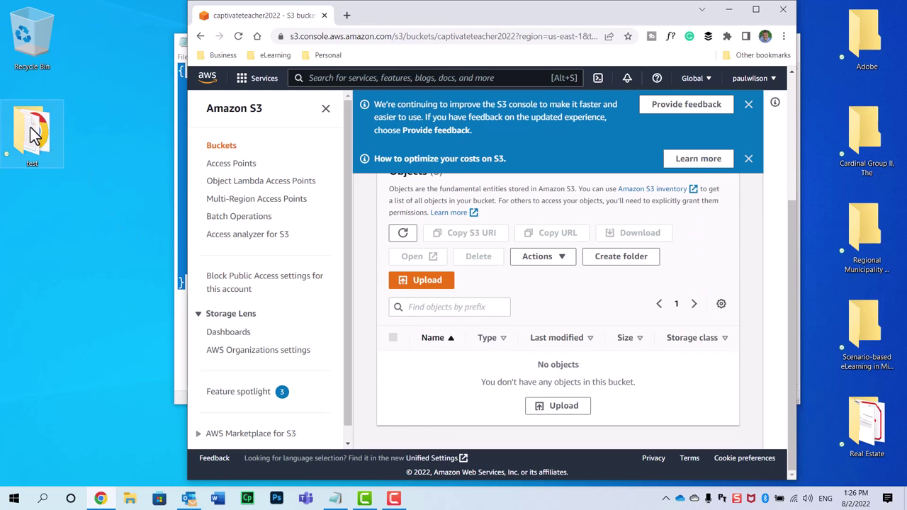
# - Upload the test folder from the desktop to the captivateteacher2022 bucket and close the upload status page
pyautogui.moveTo(33, 135); pyautogui.dragTo(543, 376)
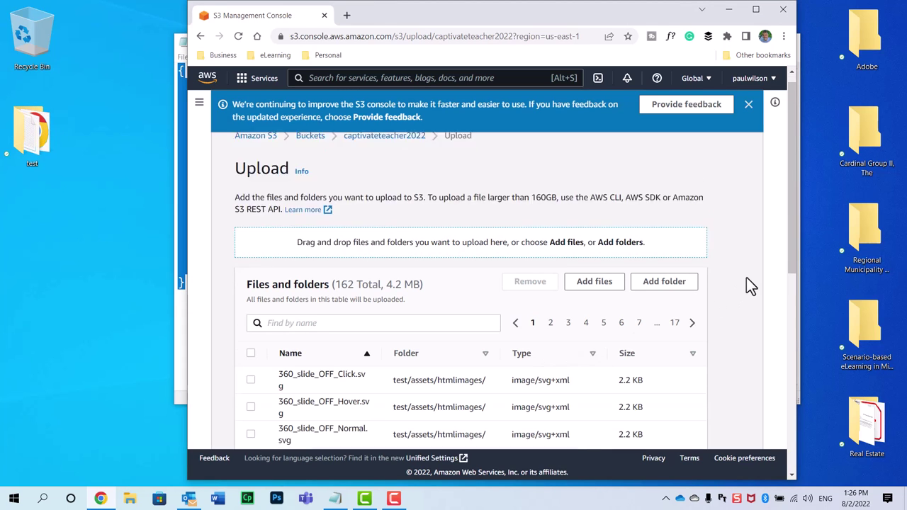
pyautogui.scroll(-4, 746, 277)
pyautogui.scroll(-3, 746, 277)
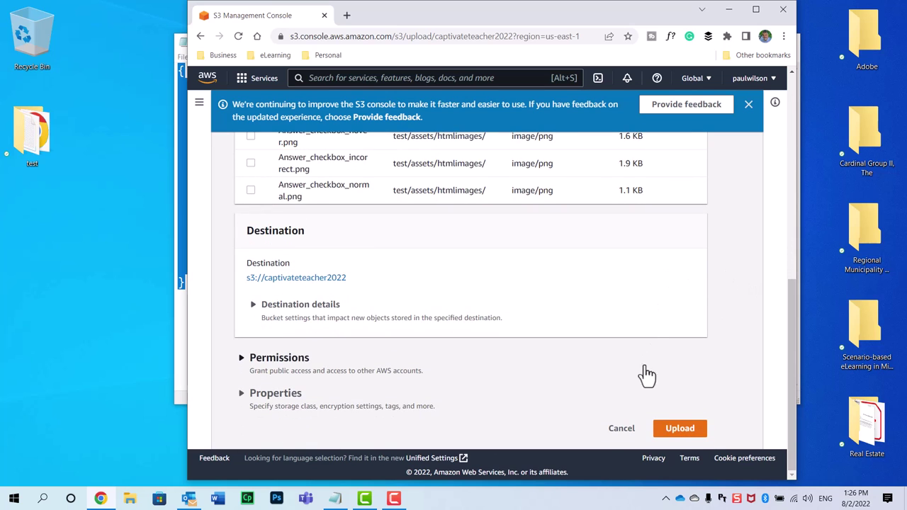
pyautogui.click(683, 429)
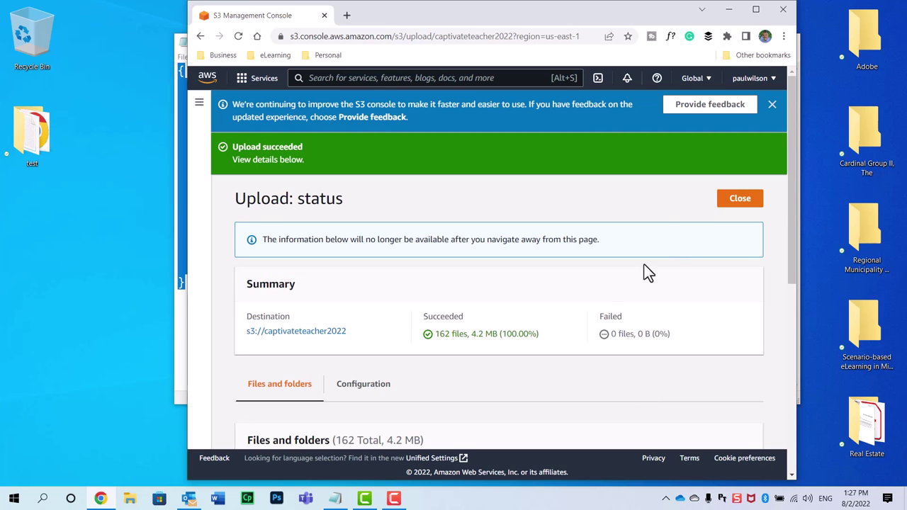
pyautogui.click(739, 199)
# - Open the uploaded test/ folder and show the index.html object's details with its Object URL
pyautogui.scroll(-1, 711, 282)
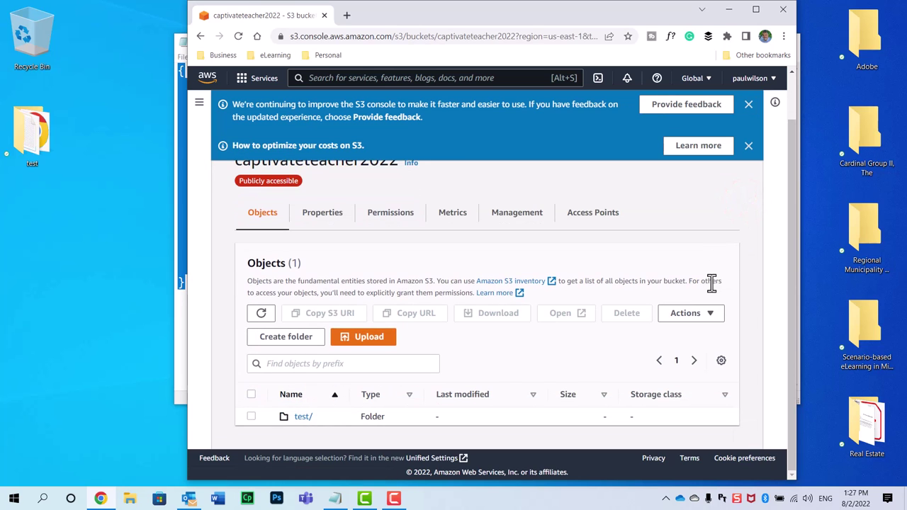
pyautogui.click(303, 418)
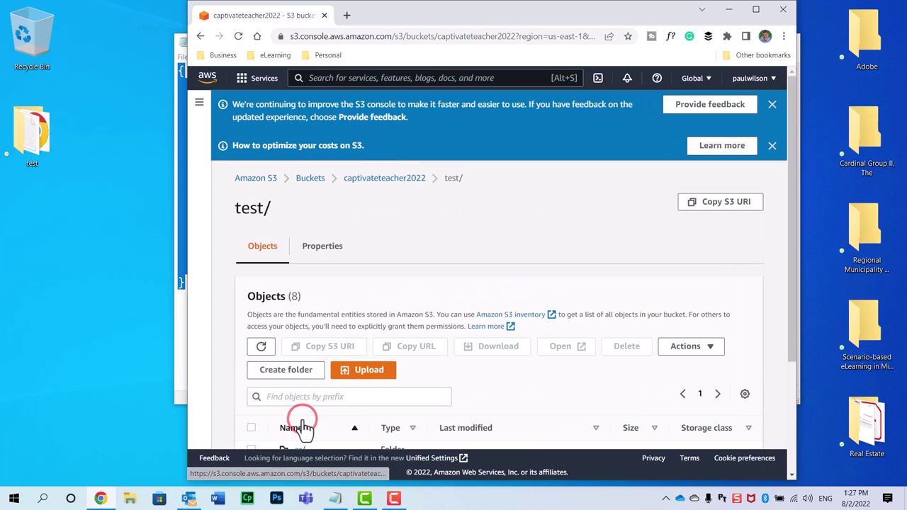
pyautogui.scroll(-2, 542, 301)
pyautogui.scroll(-1, 542, 301)
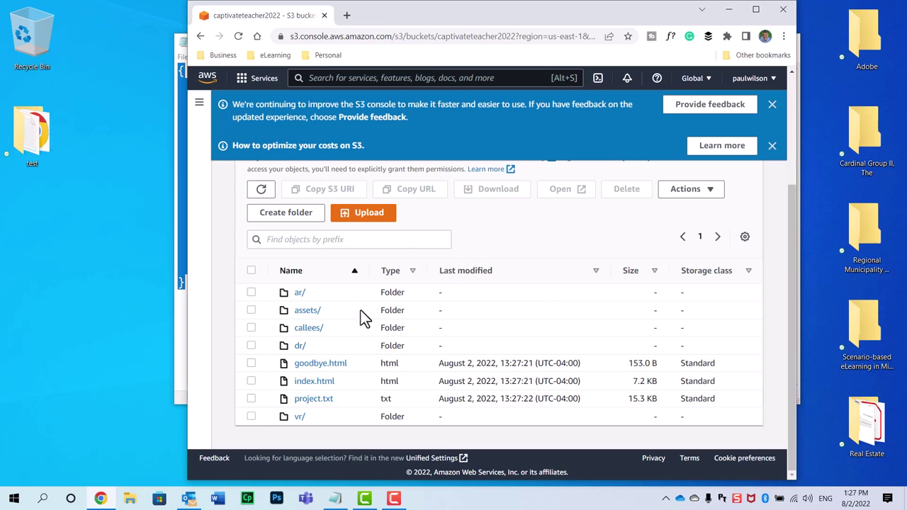
pyautogui.click(312, 384)
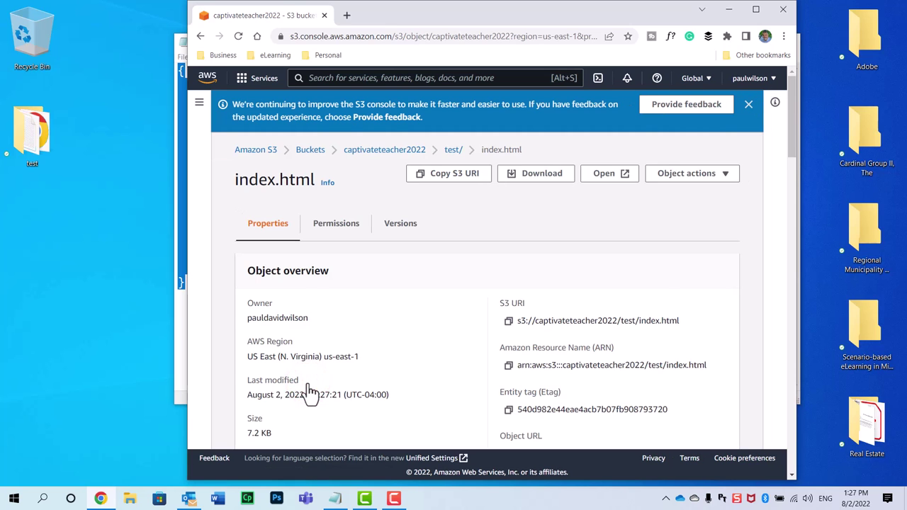
pyautogui.scroll(-3, 749, 245)
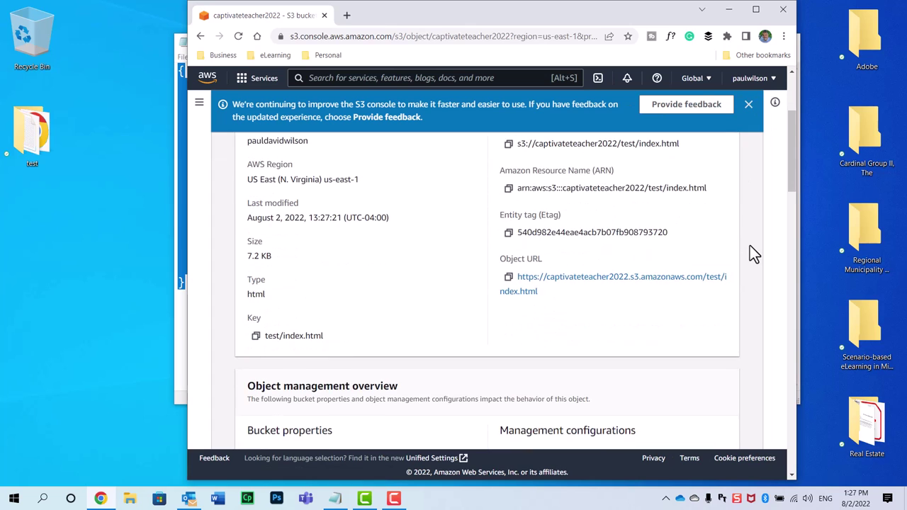
# - Open index.html through its Object URL, start the published project, and select the page's full web address
pyautogui.click(647, 281)
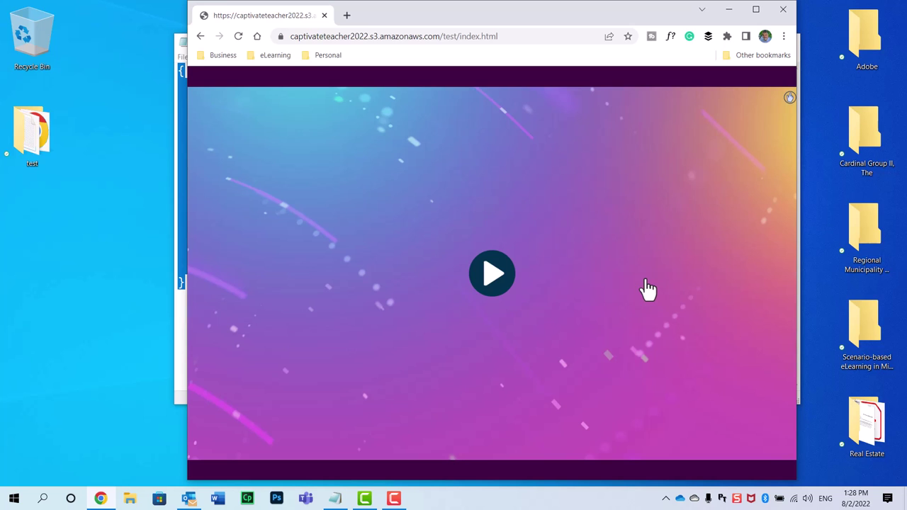
pyautogui.click(491, 274)
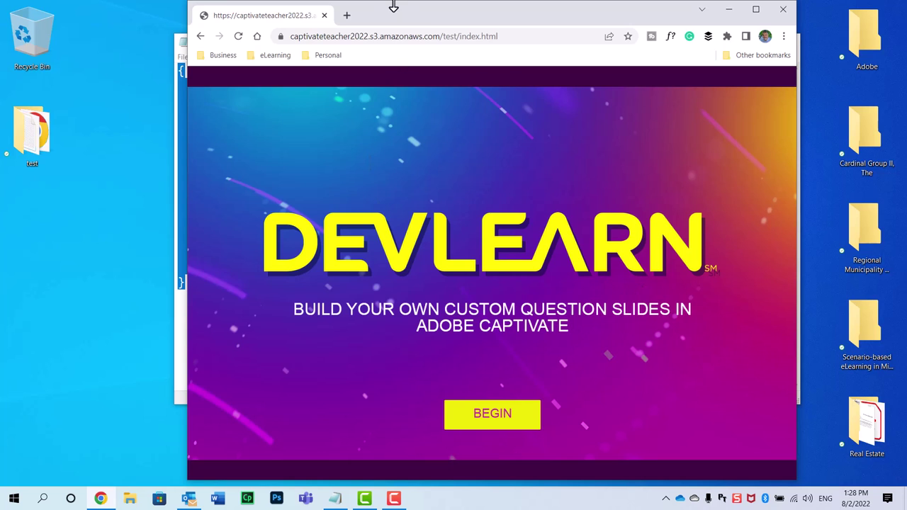
pyautogui.click(505, 36)
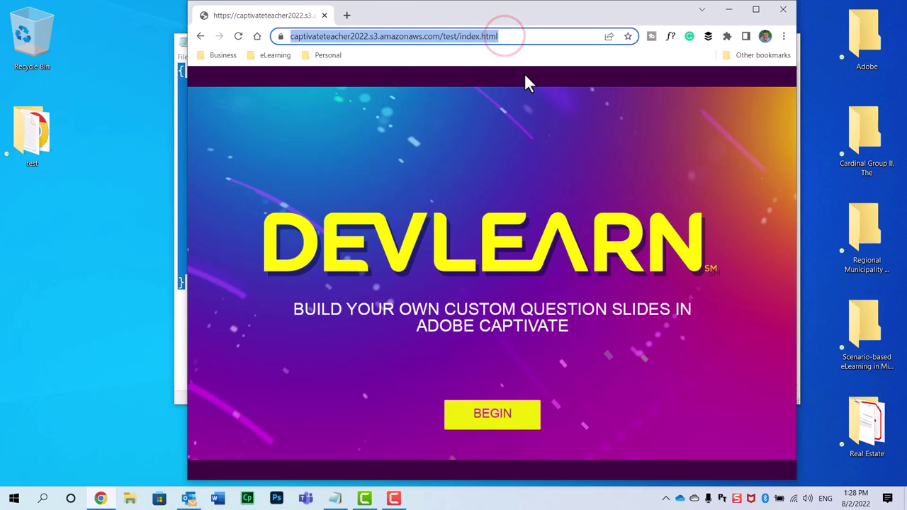